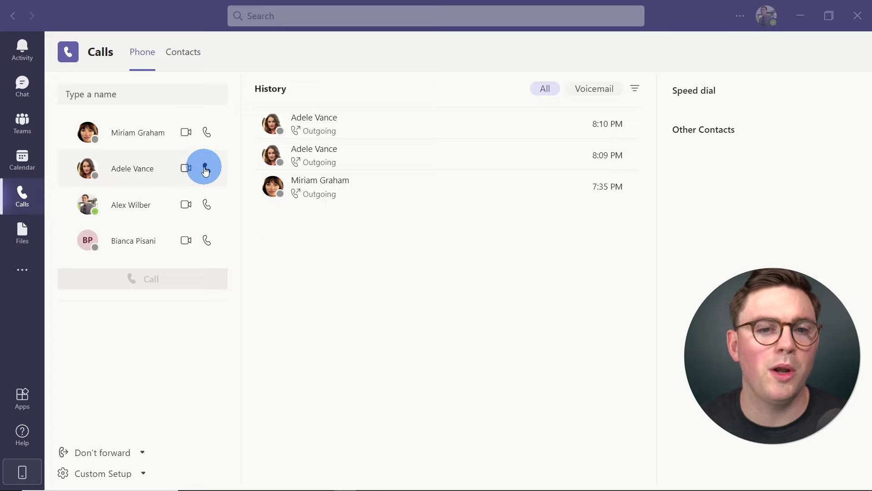
Place a test call to a colleague from the contact list, then hang up
click(206, 170)
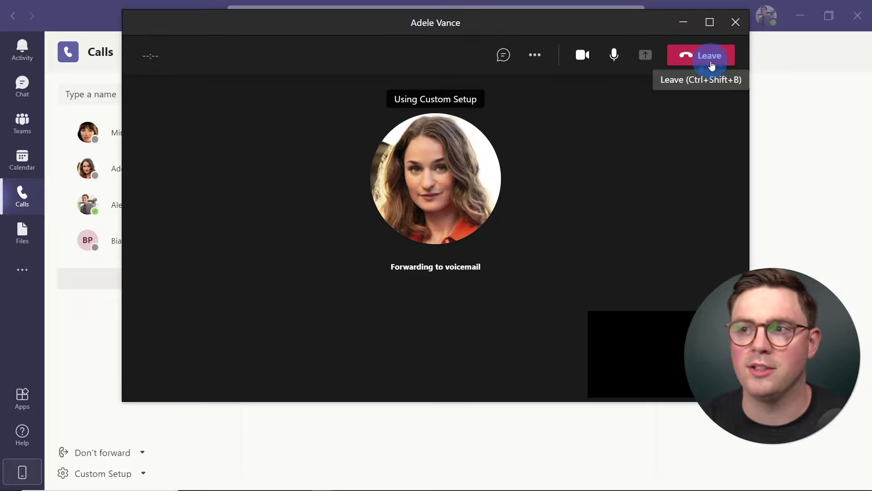
click(710, 63)
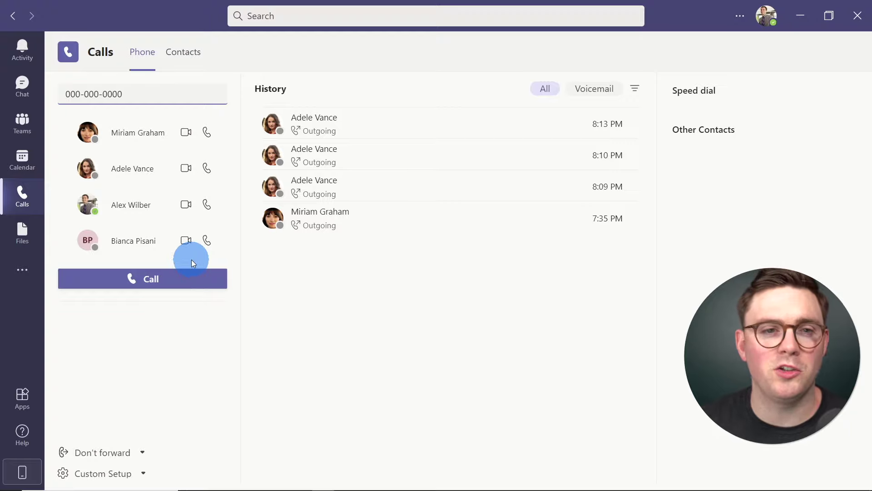
click(187, 271)
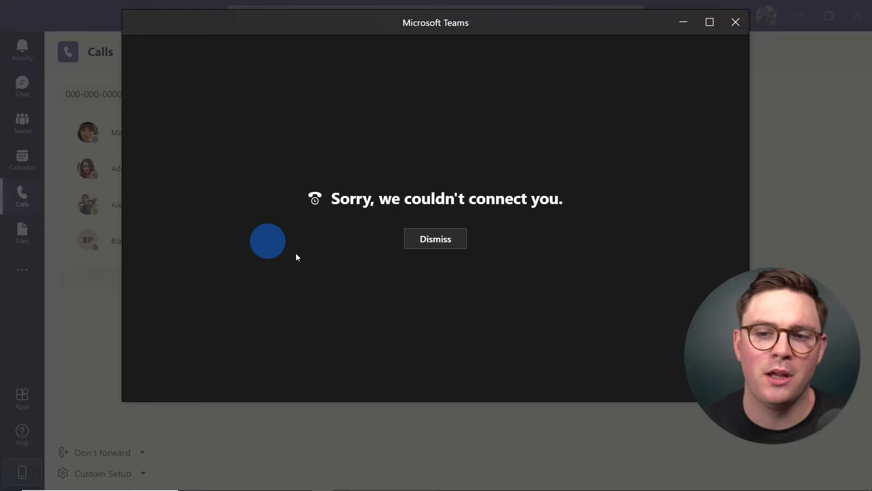
click(436, 237)
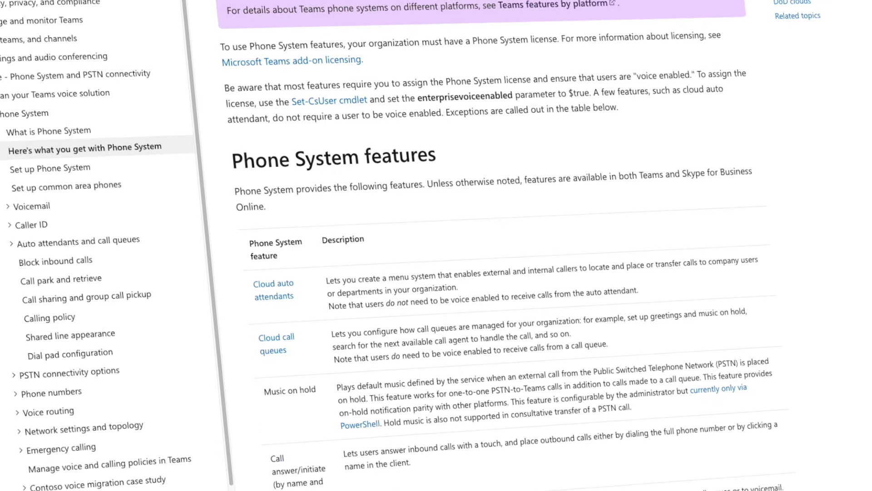
Scroll through the Phone System features table: Caller ID, Device switching, Federated calling, Cloud voicemail
scroll(485, 245, down, 5)
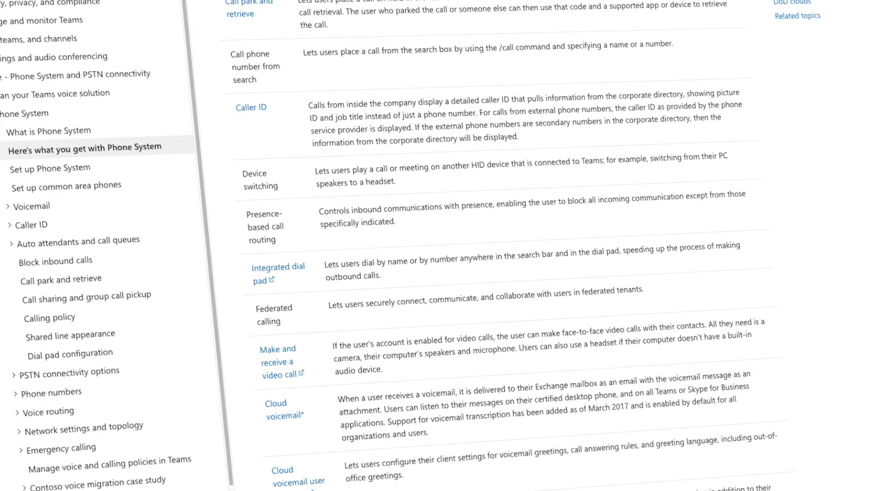
scroll(500, 245, down, 2)
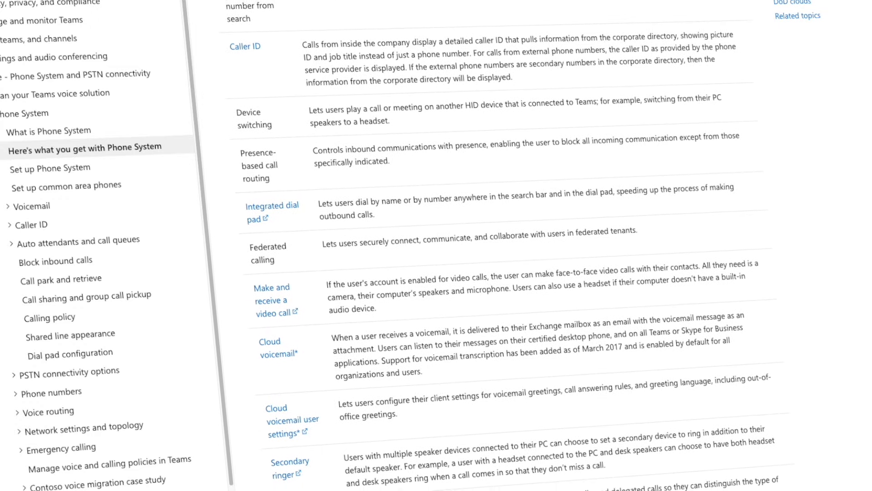
scroll(500, 245, down, 2)
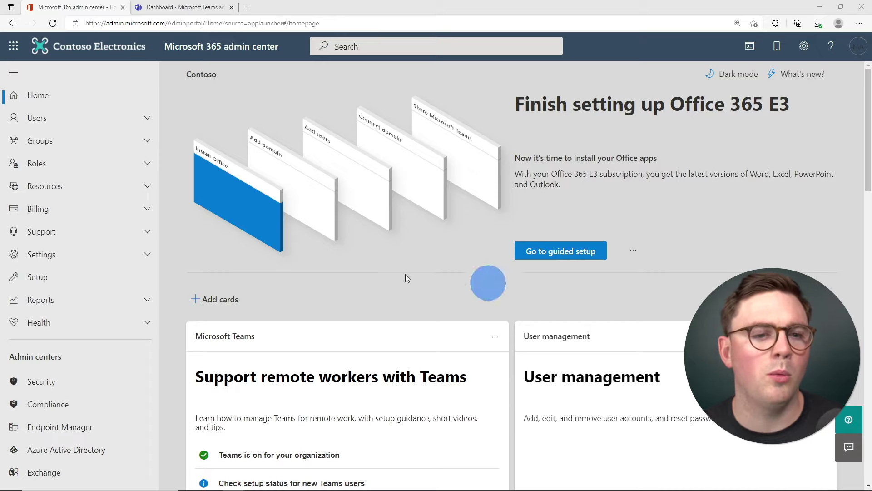
Go to Billing > Licenses to reach the Microsoft 365 Domestic Calling Plan
click(146, 210)
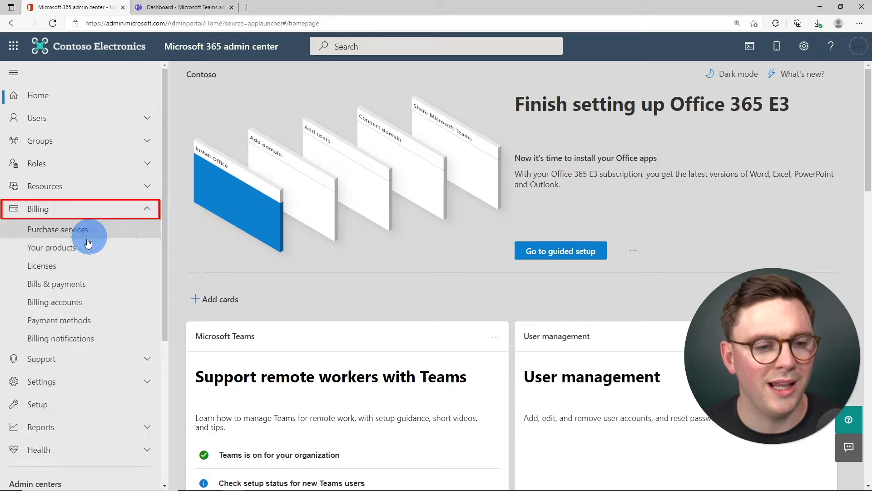
click(65, 265)
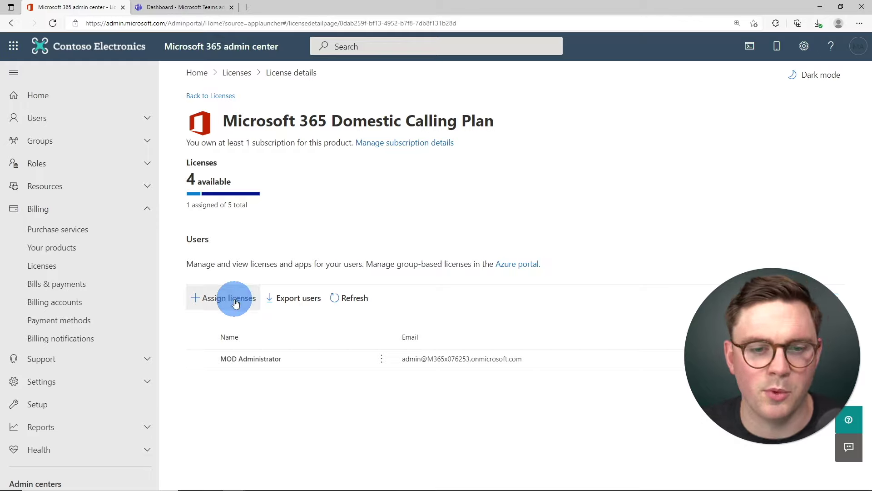
Assign one Domestic Calling Plan license to the user needing external calls and close the confirmation
click(236, 303)
click(651, 165)
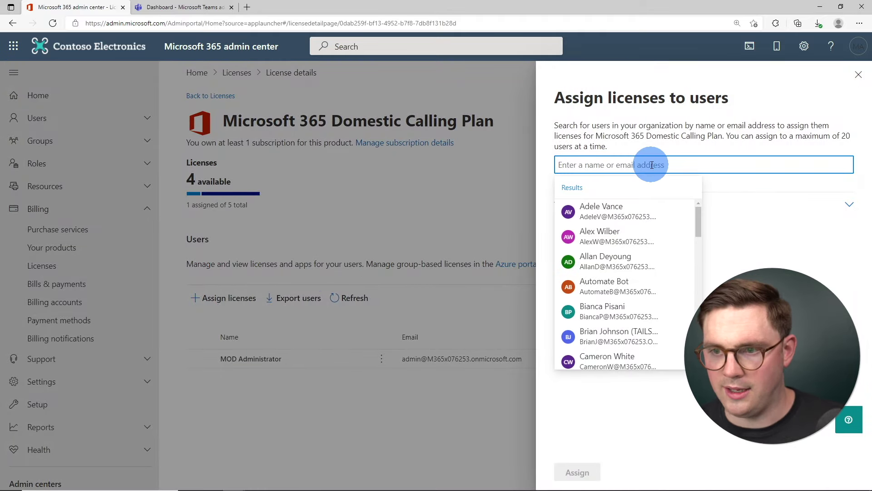
click(606, 238)
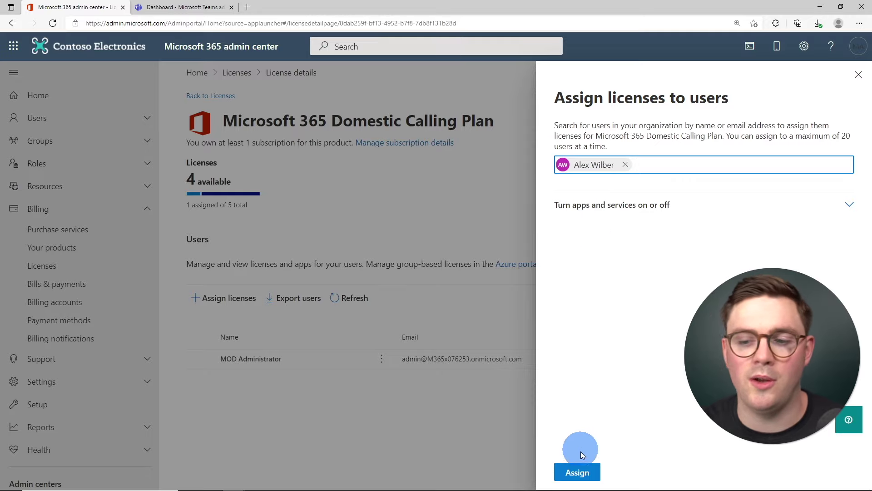
click(577, 471)
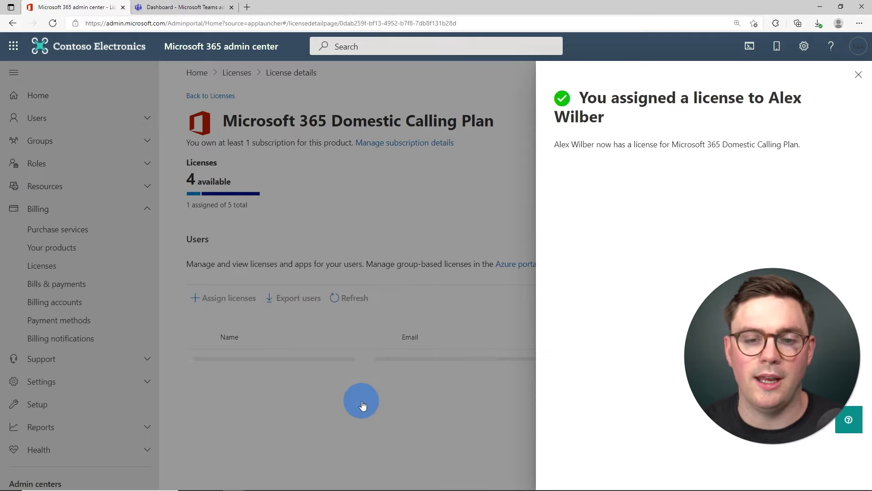
click(858, 75)
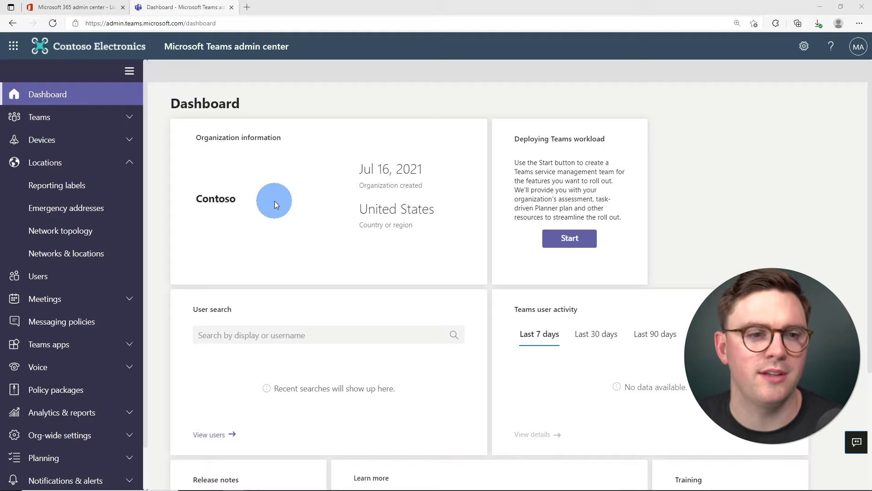
Open Locations > Emergency addresses, which shows no data yet
click(64, 205)
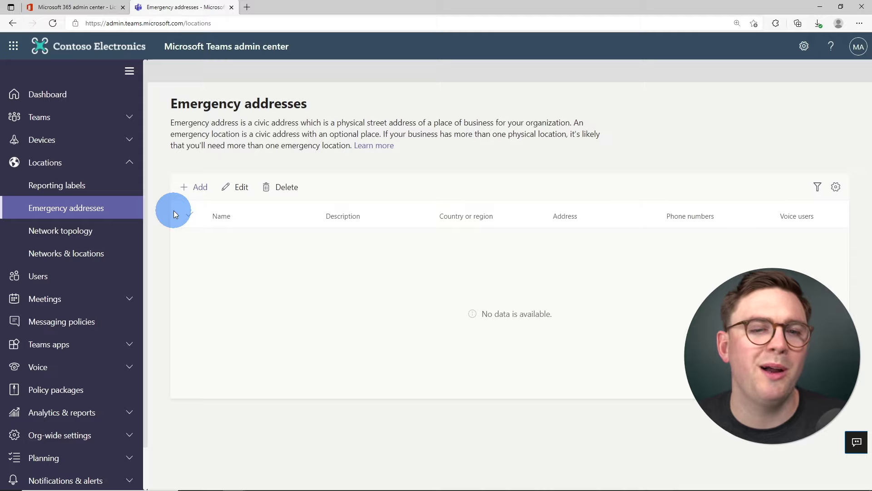
Add and save emergency address 'Contoso LA Office', United States, 13031 West Jefferson Boulevard, Playa Vista
click(190, 186)
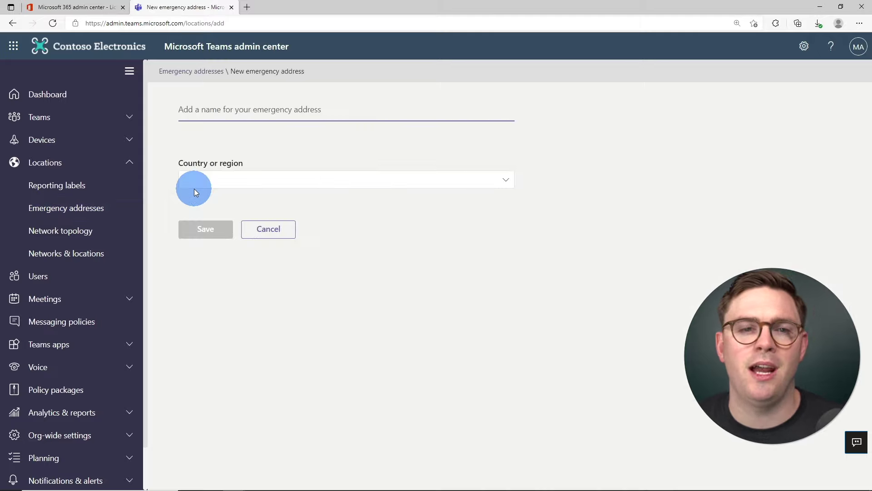
text(Contoso )
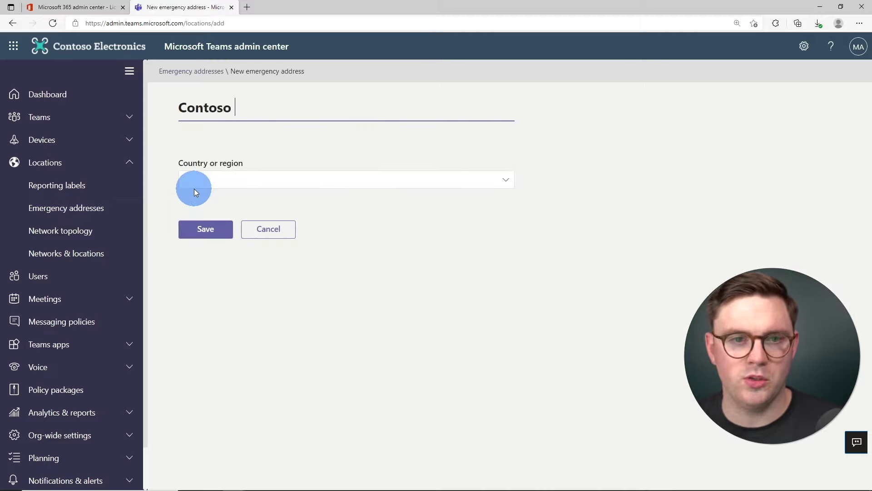
text(LA Office)
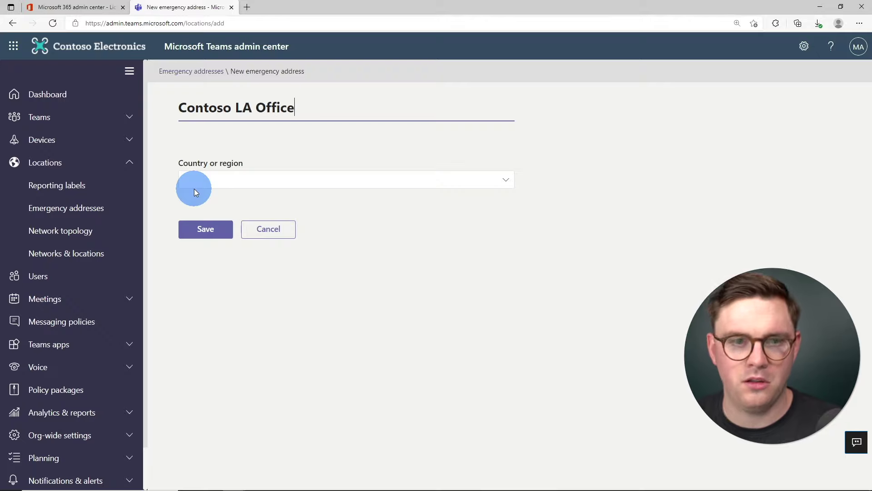
click(224, 178)
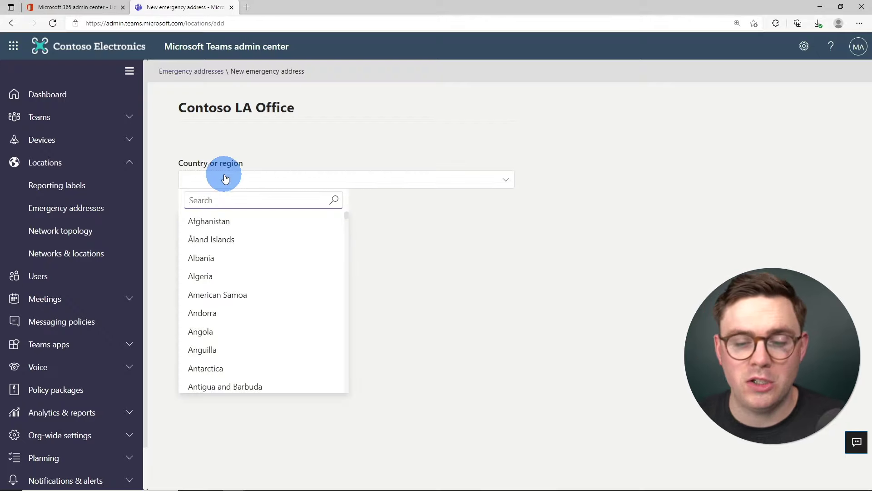
text(unit)
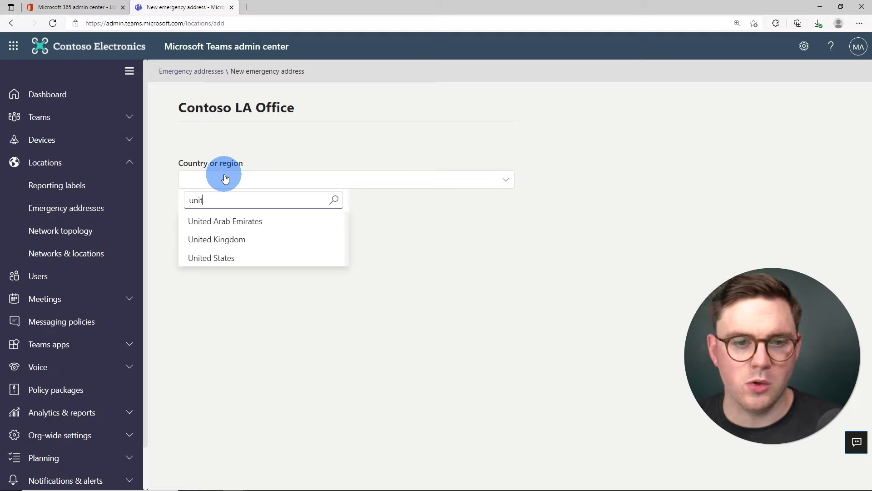
click(211, 259)
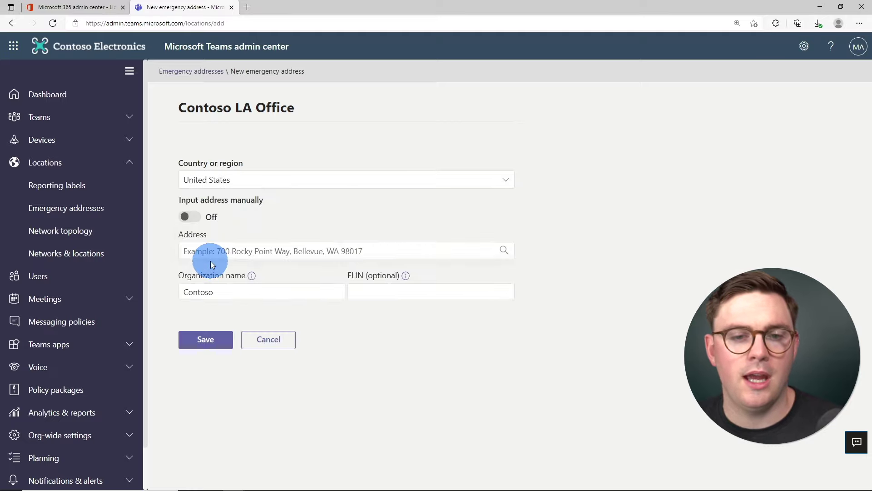
click(213, 252)
text(13031 W Jefferson Blvd Ste 200)
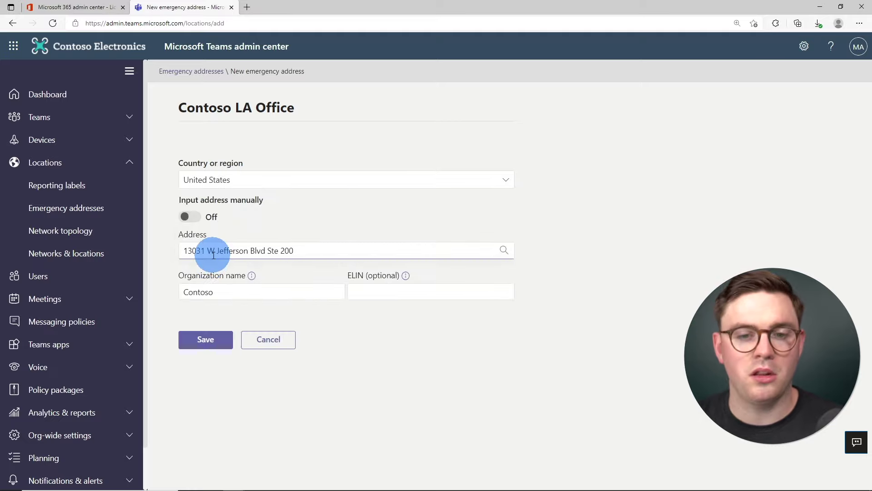
click(219, 268)
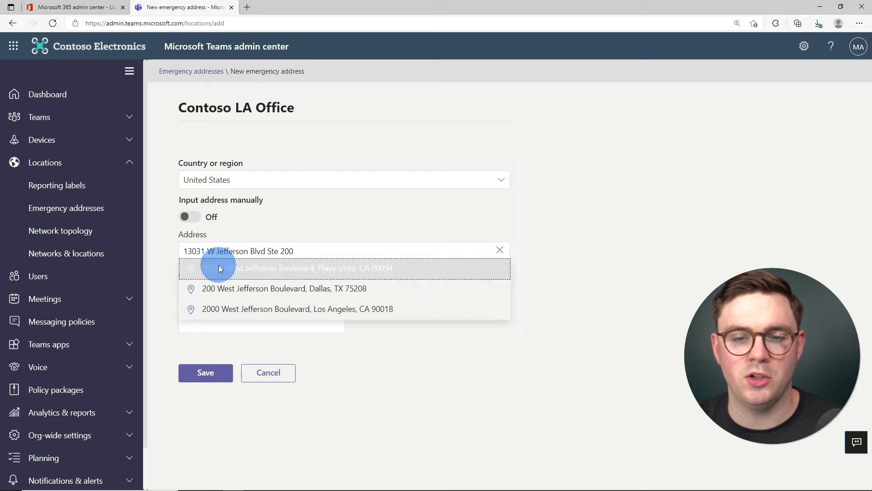
scroll(165, 328, down, 1)
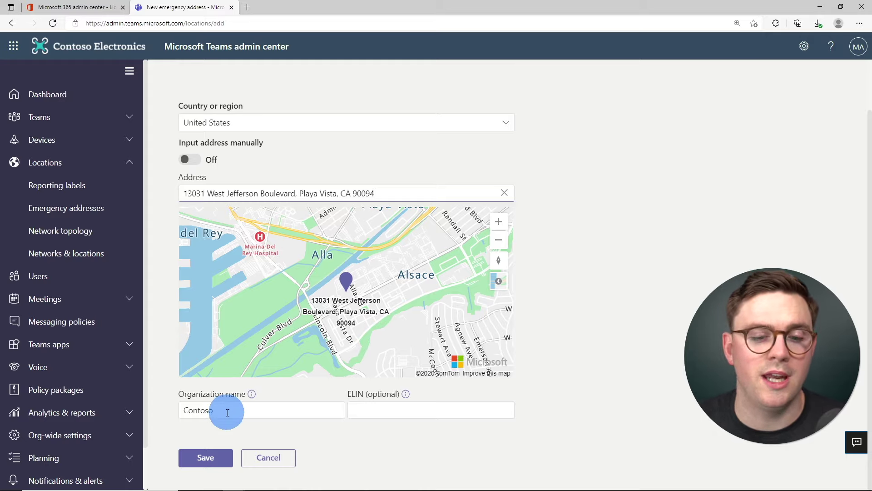
click(206, 456)
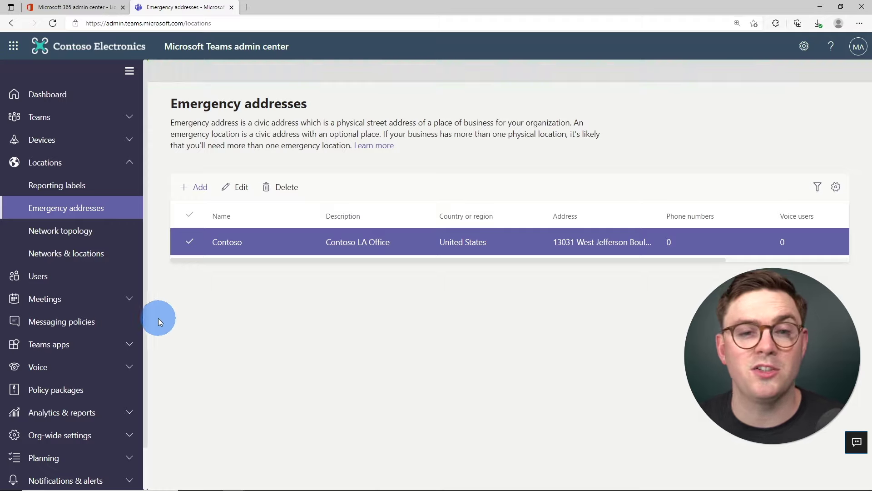
Expand Voice and open the empty Phone numbers page
click(124, 367)
click(68, 412)
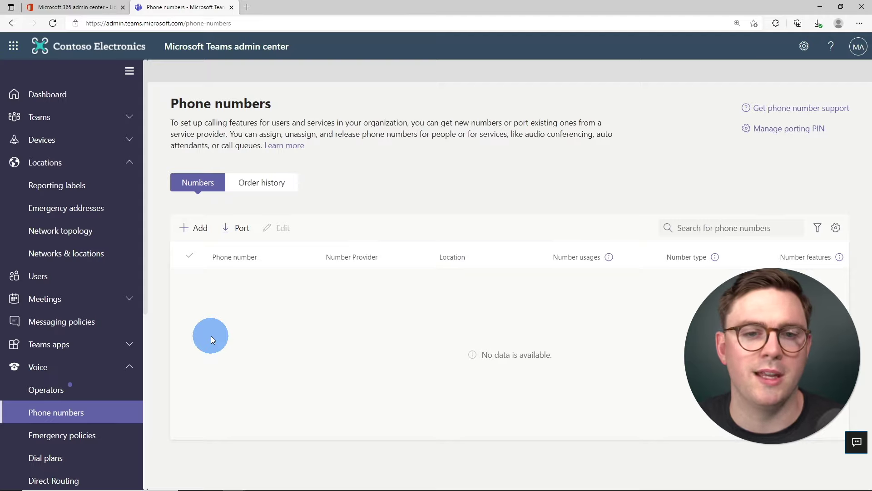
Start a new number order named 'Contoso LA Numbers' with description '1 LA Number'
click(189, 229)
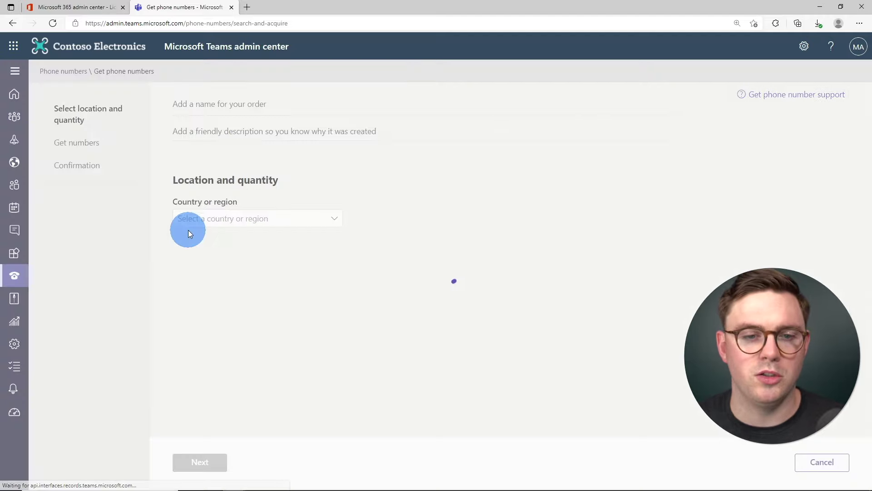
click(191, 103)
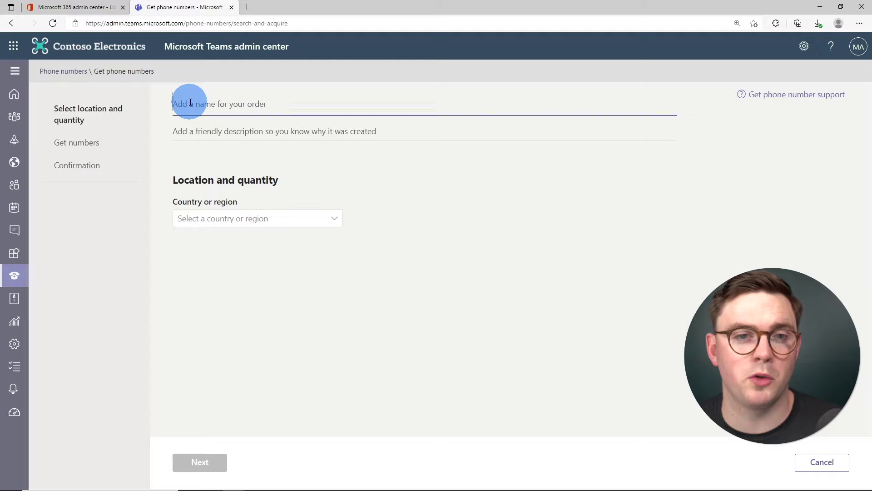
text(Contoso )
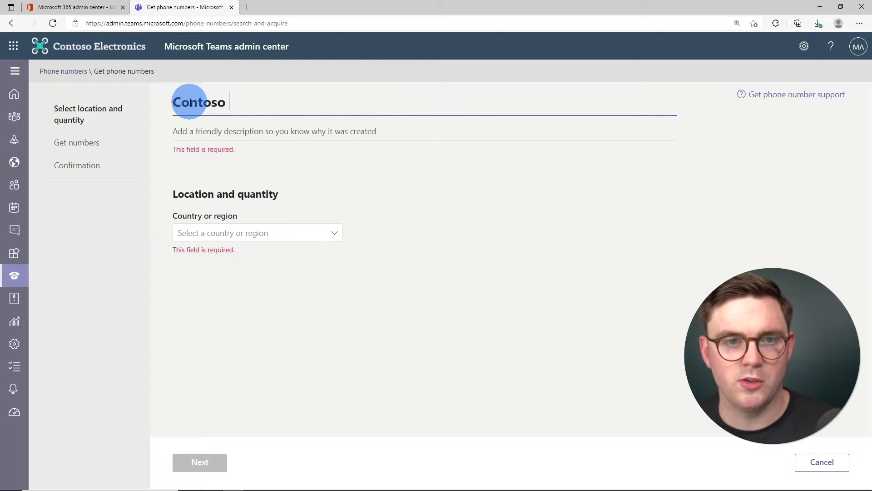
text(LA Numbers)
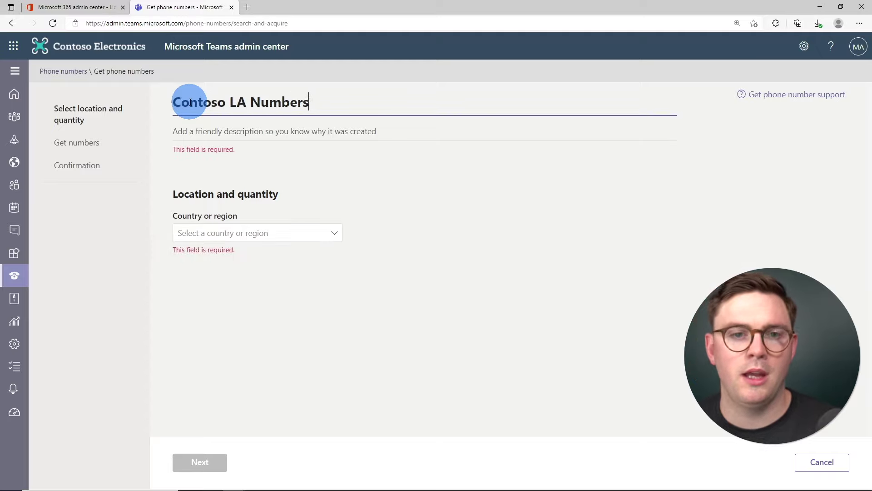
click(194, 132)
text(1 LA Number)
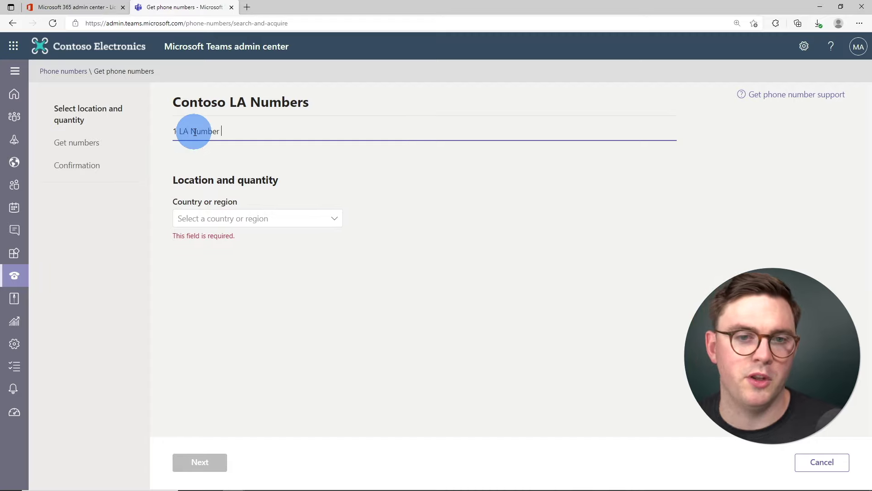
Request a quantity of 1 United States User (subscriber) number
click(279, 222)
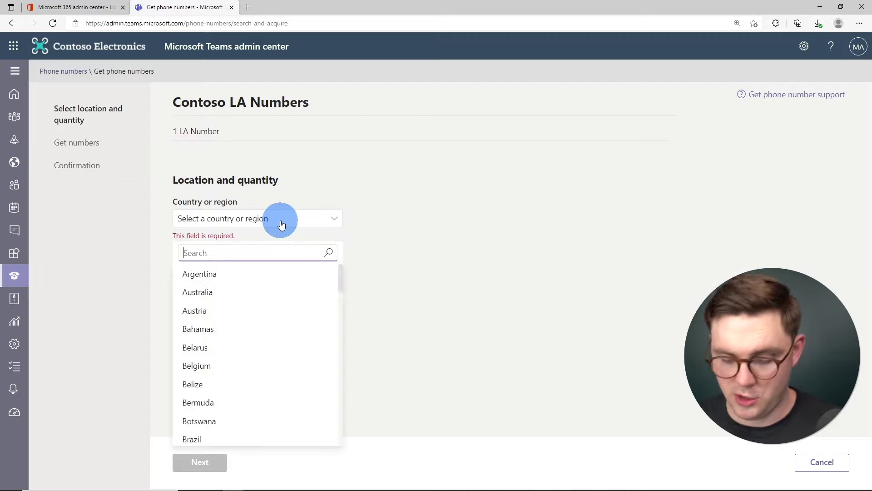
text(unit)
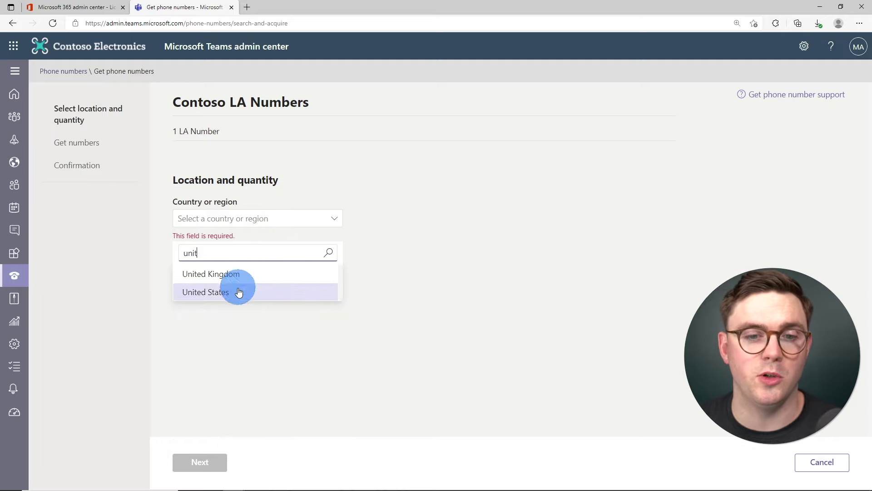
click(238, 291)
click(272, 260)
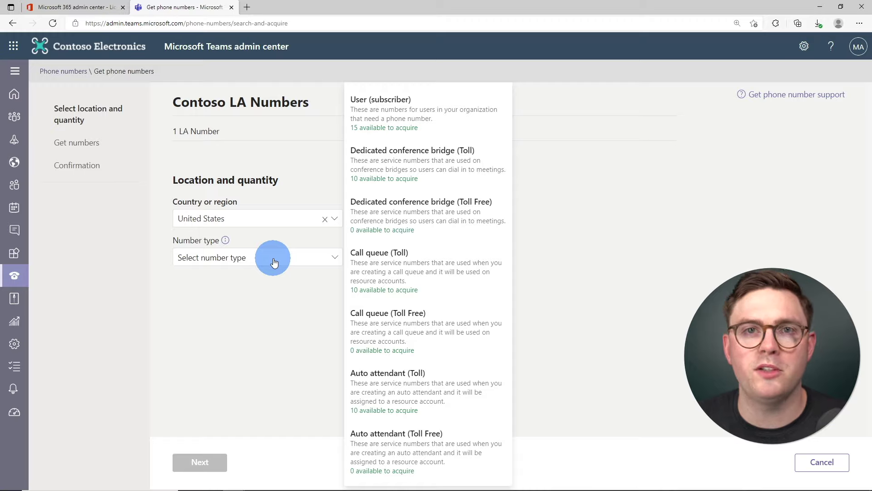
click(388, 127)
click(220, 295)
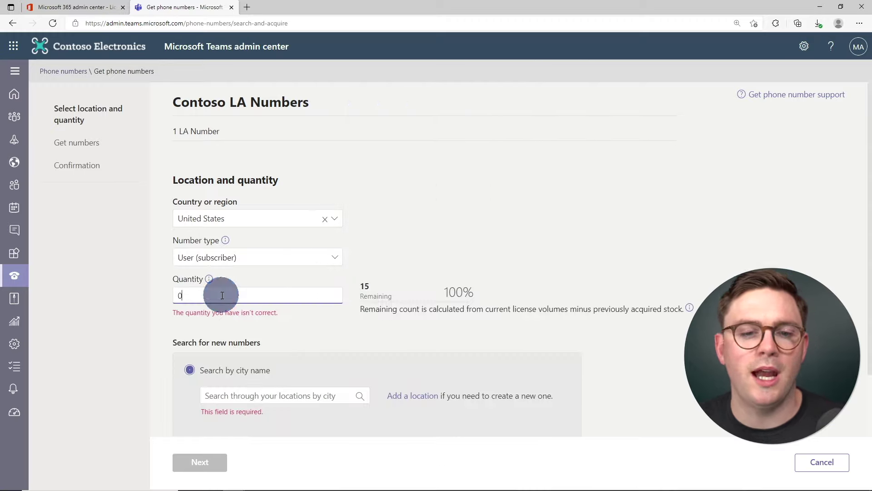
key(BackSpace)
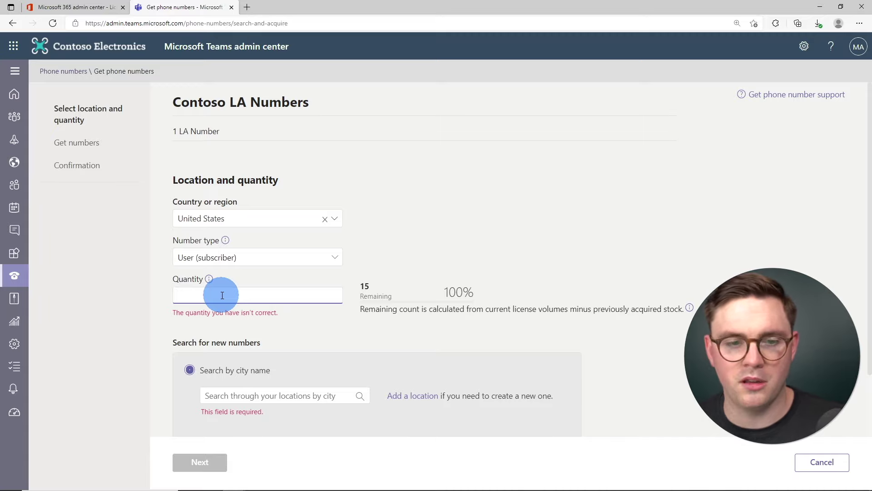
text(1)
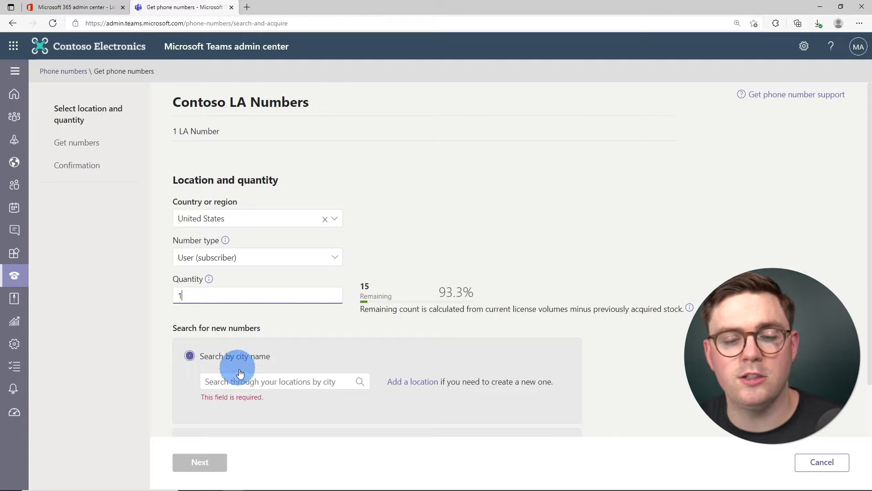
Search 'los', pick the Contoso location, choose area code 213 and reserve the number
scroll(221, 362, down, 2)
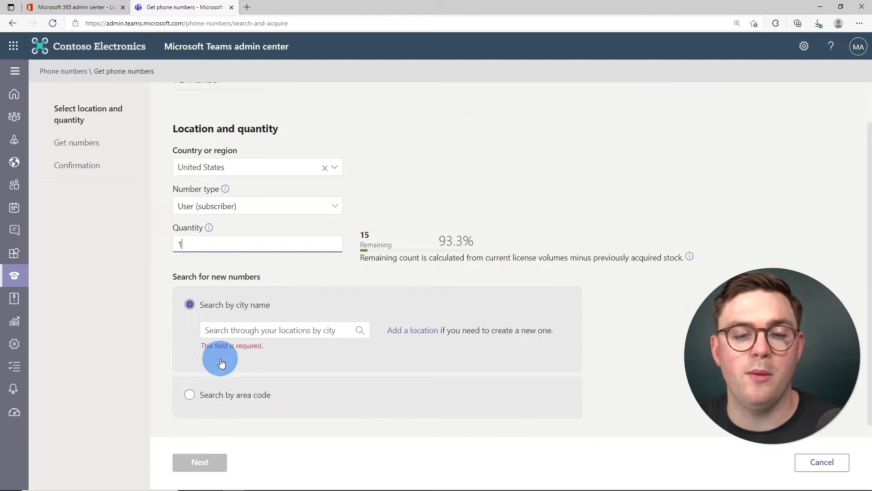
click(228, 324)
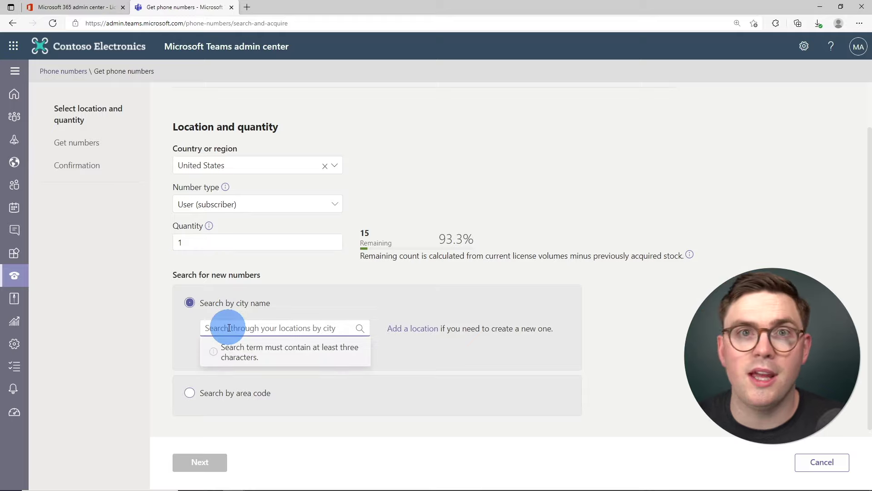
text(los)
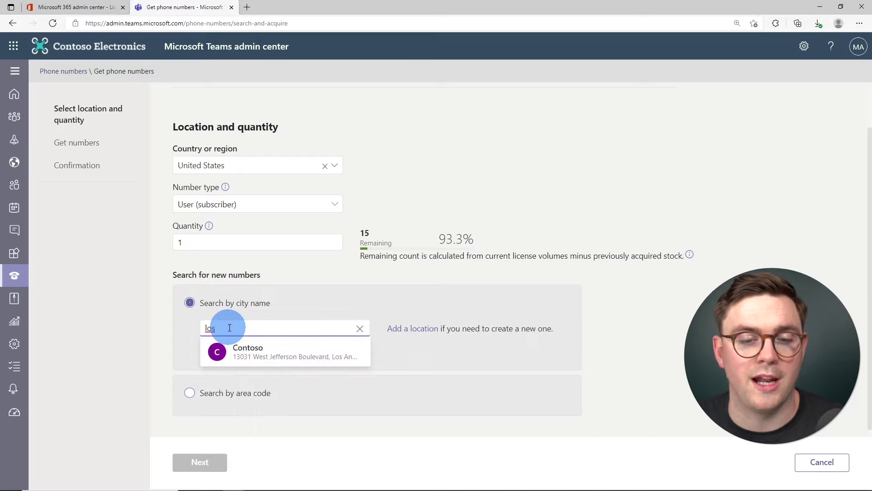
mouse_move(237, 351)
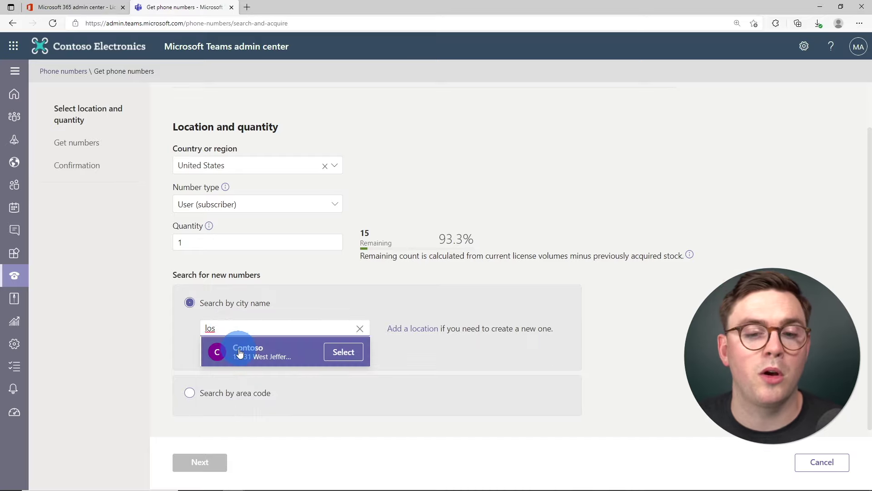
click(348, 352)
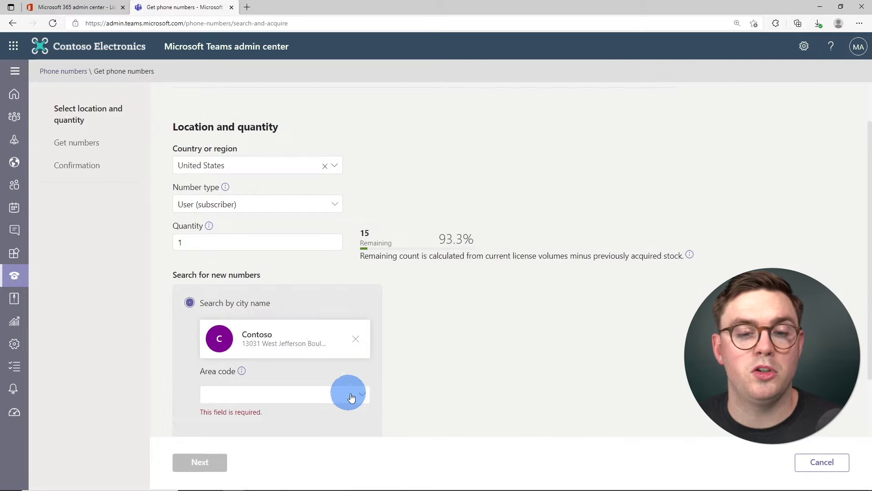
click(352, 398)
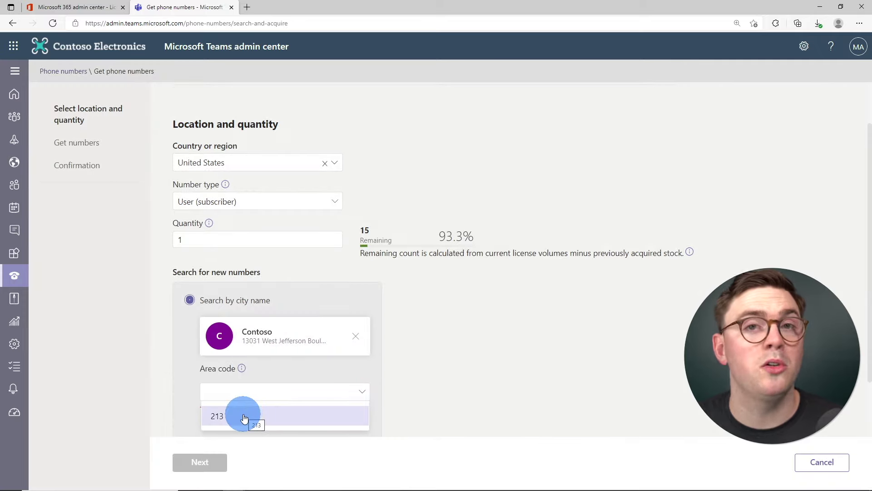
click(243, 418)
scroll(186, 380, down, 2)
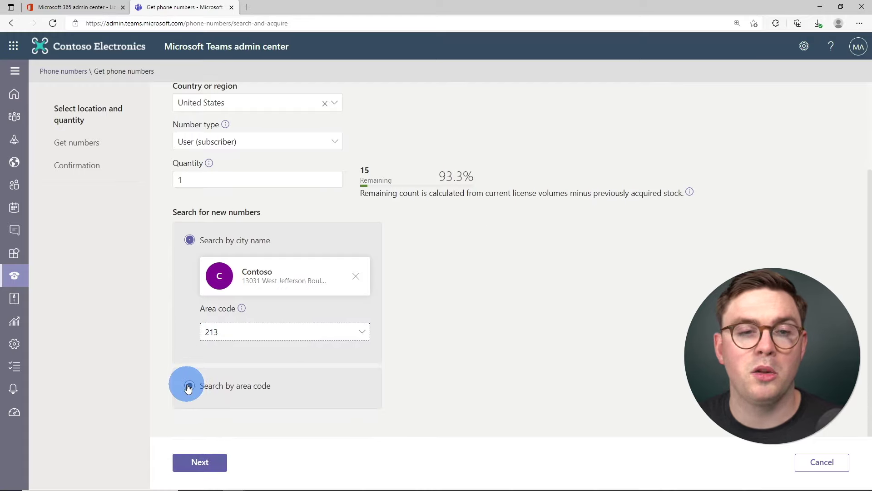
click(199, 462)
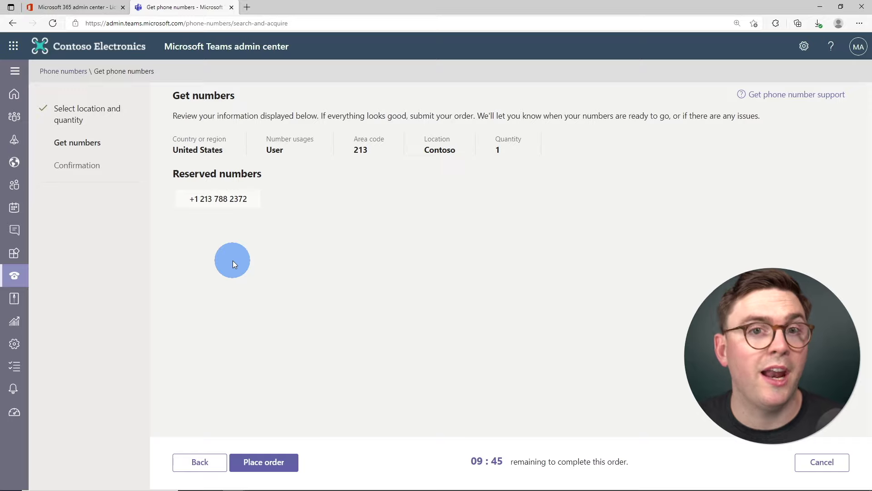
click(280, 462)
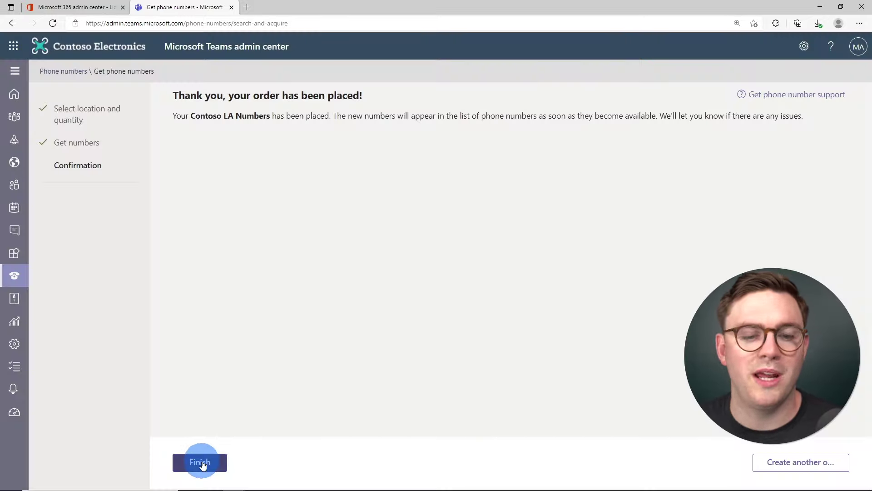
click(201, 464)
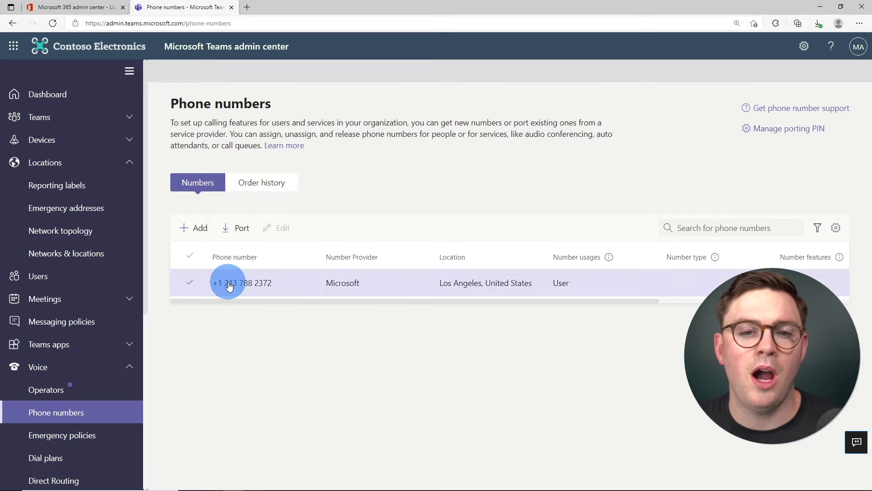
Assign the acquired Los Angeles phone number to the user's account
click(229, 284)
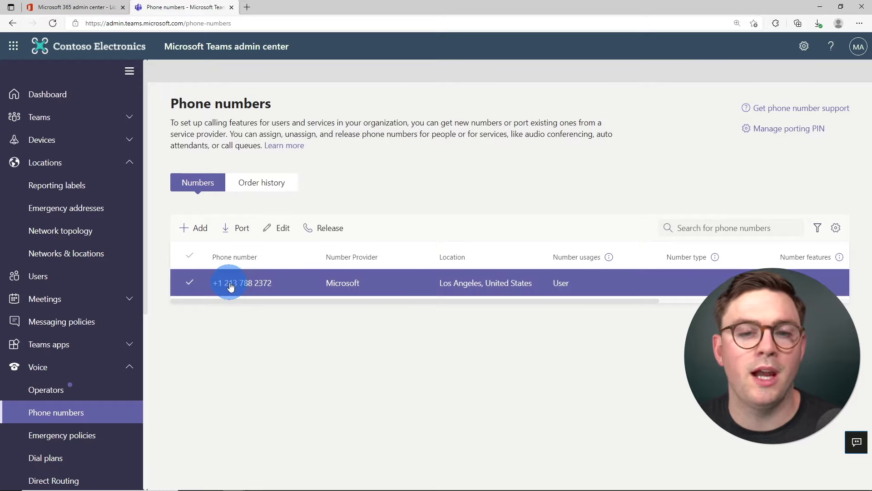
click(282, 231)
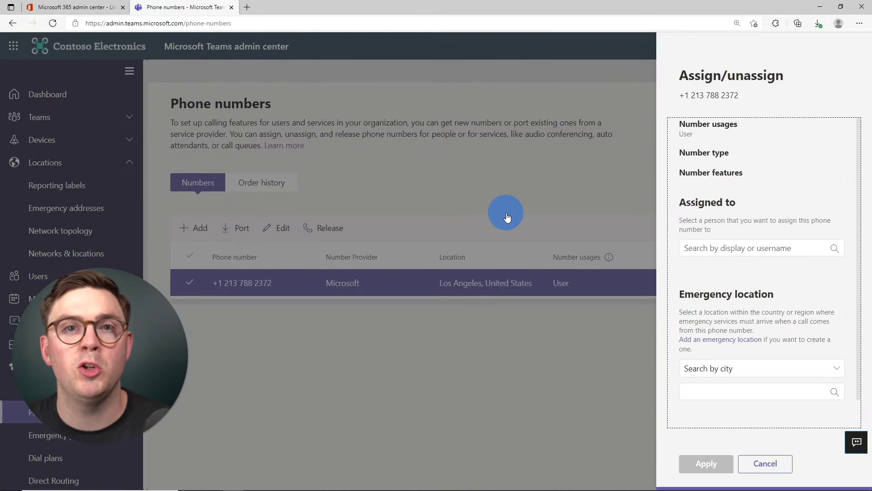
click(726, 247)
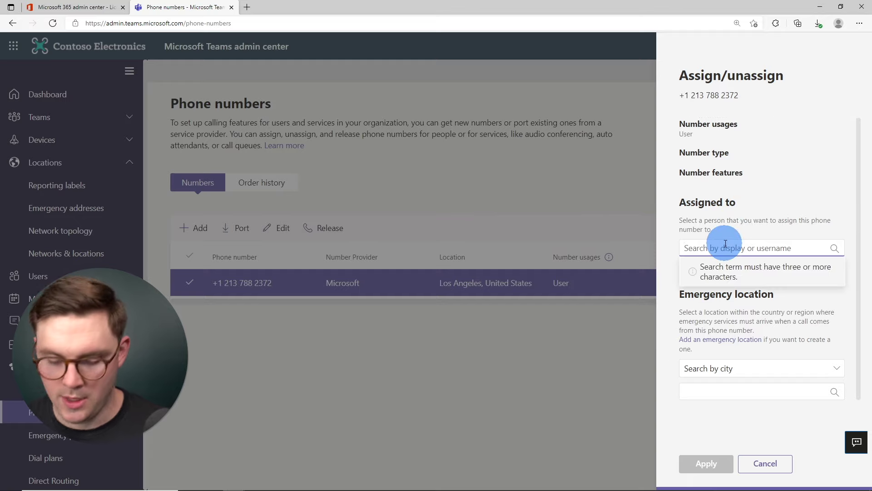
text(alex)
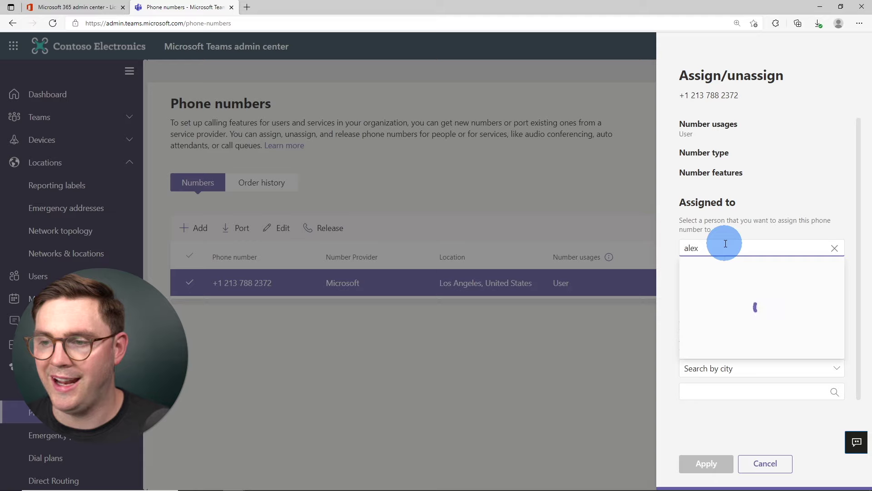
mouse_move(736, 272)
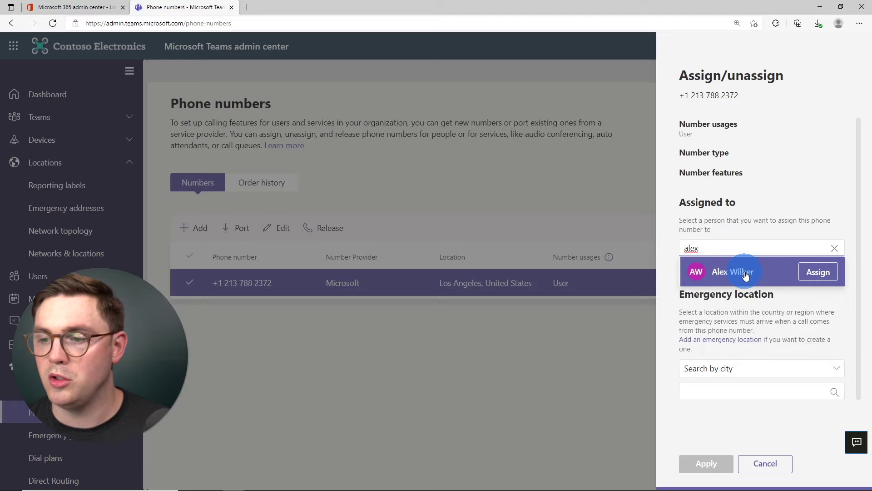
click(823, 274)
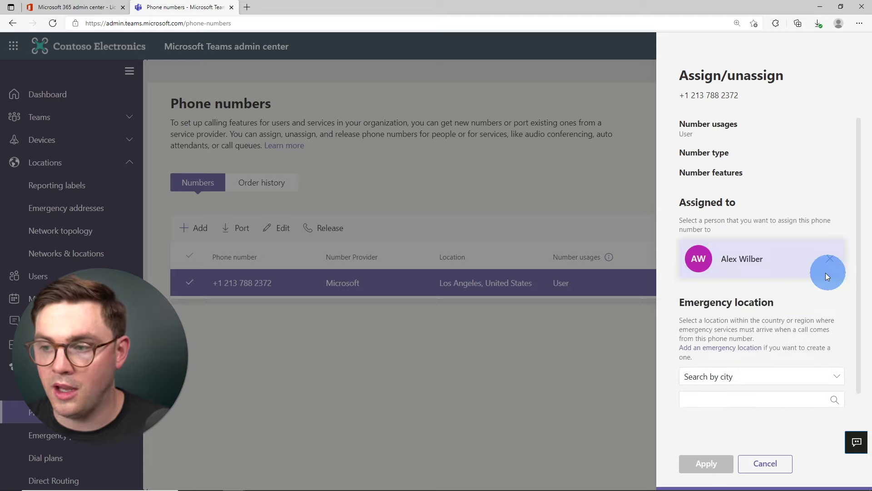
Give the number the Contoso Los Angeles emergency location, found by city search, and apply
scroll(717, 288, down, 1)
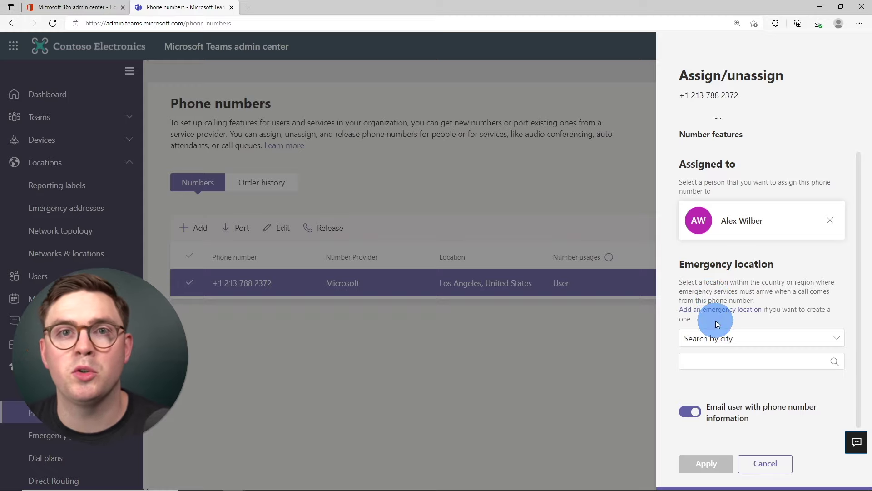
click(737, 338)
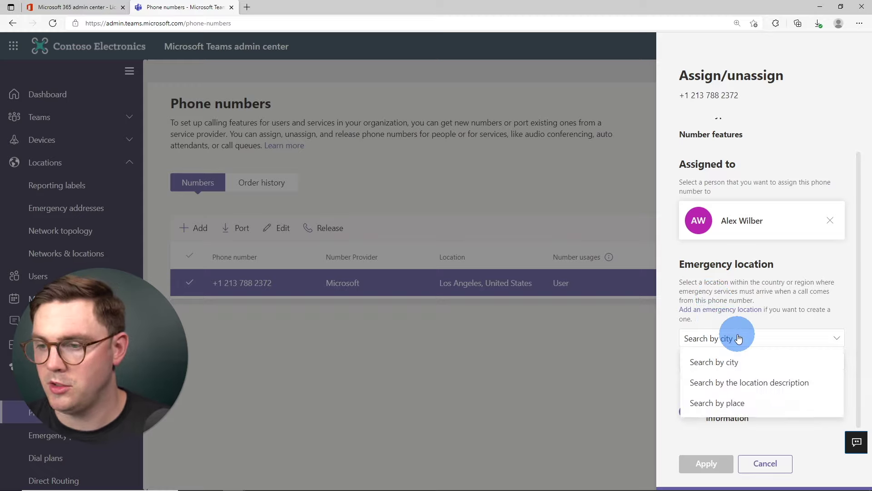
click(738, 338)
click(736, 359)
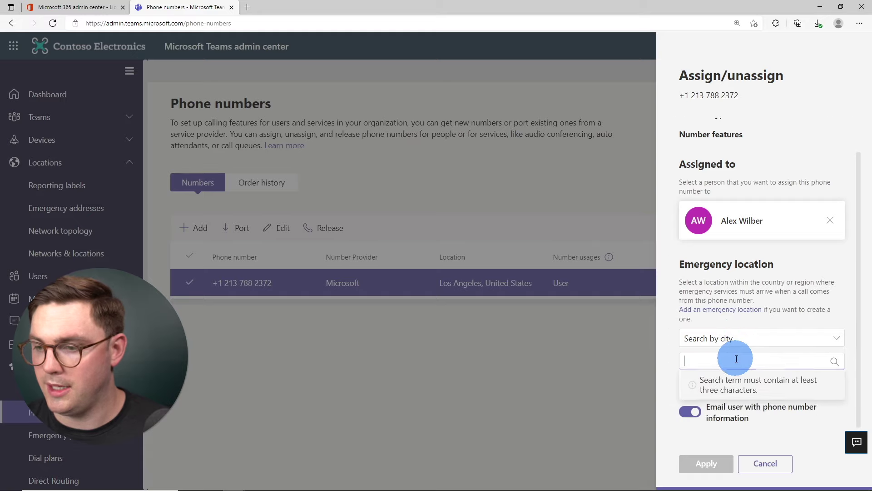
text(los)
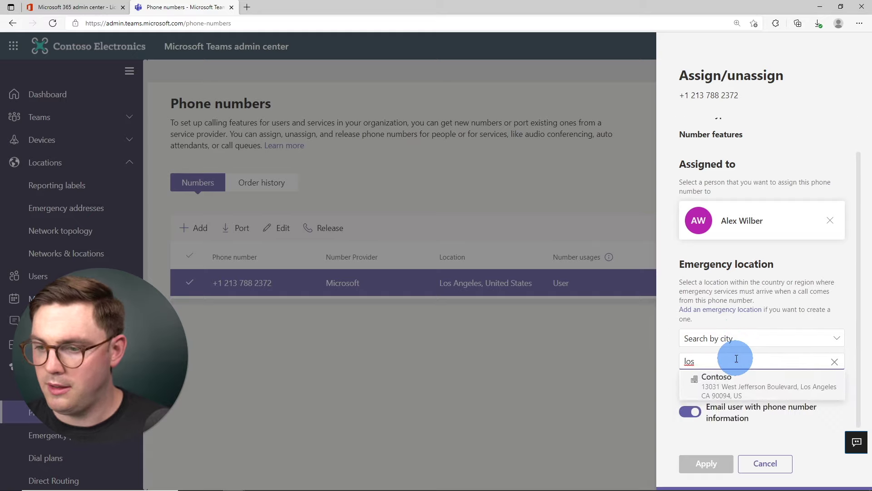
click(745, 390)
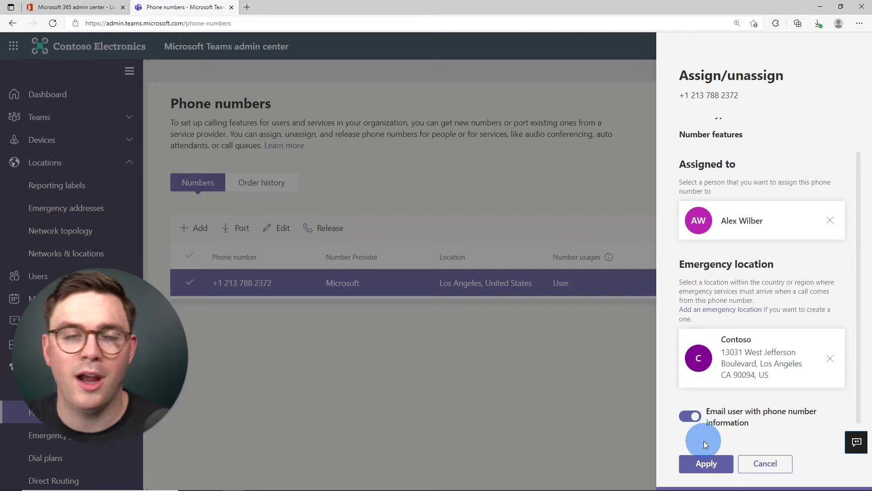
click(706, 462)
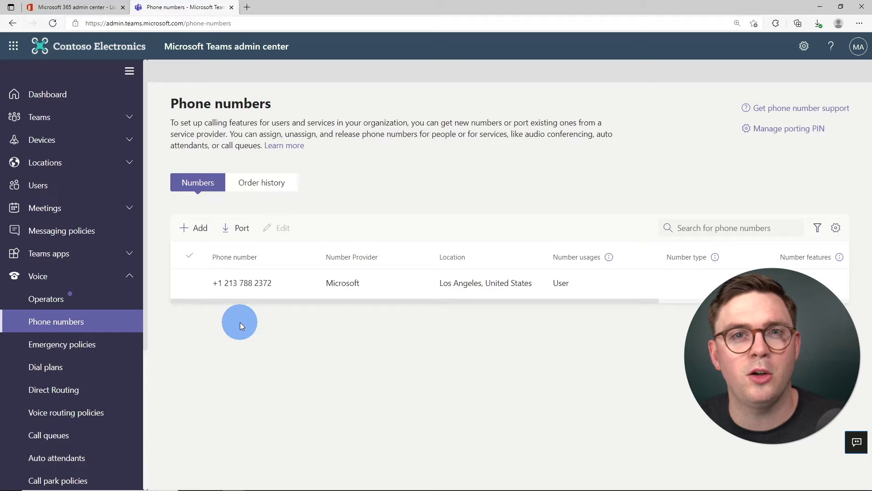
Go to the Teams users list to confirm the user's new phone number
click(69, 185)
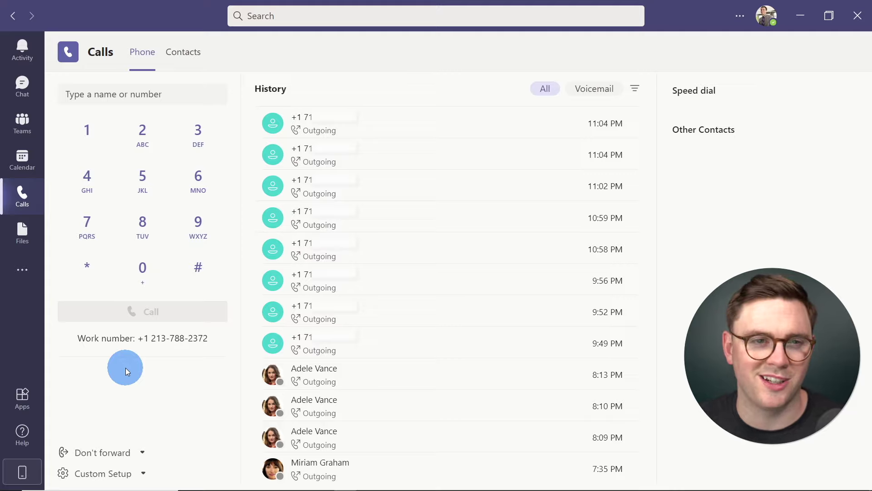
Call the pasted external number from the new work number, then hang up
click(101, 94)
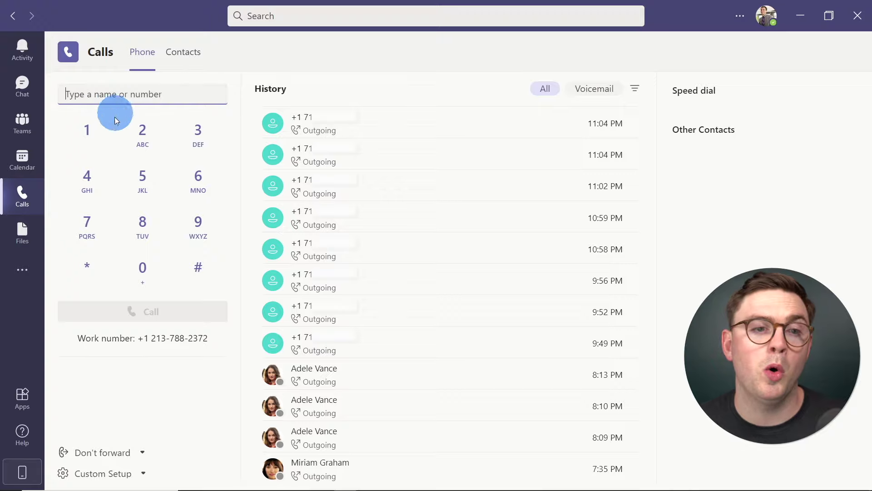
key(ctrl+v)
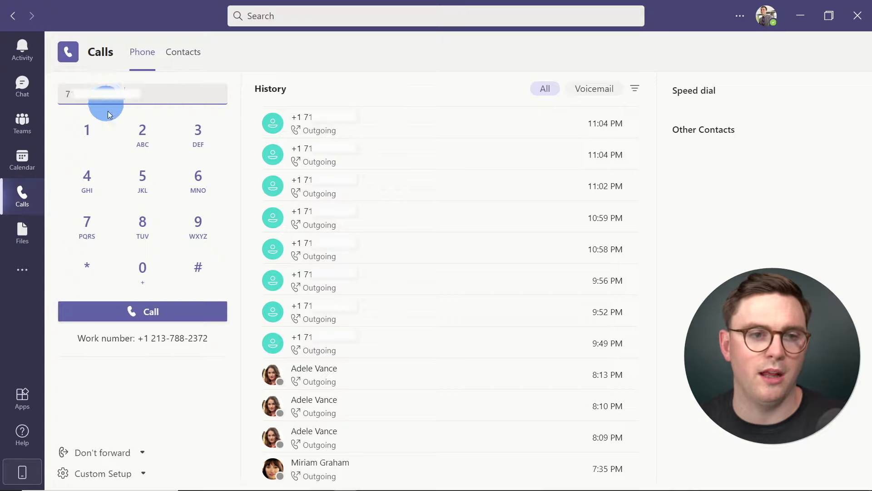
click(141, 311)
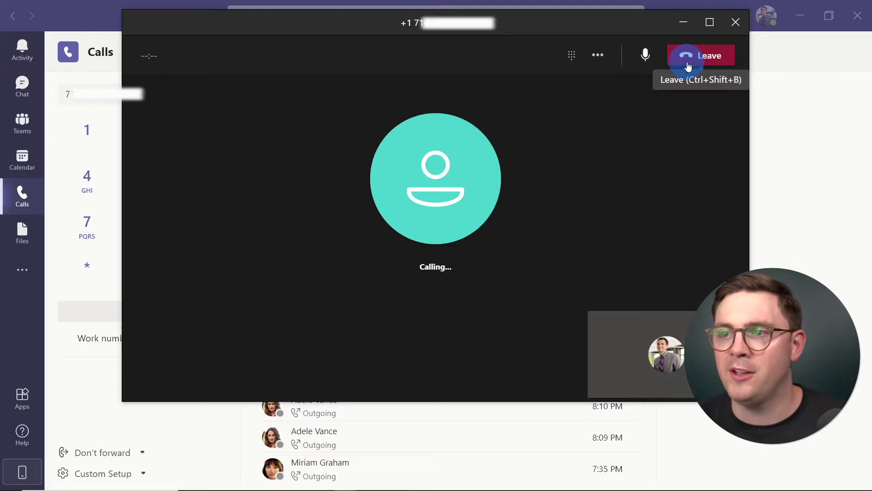
click(685, 56)
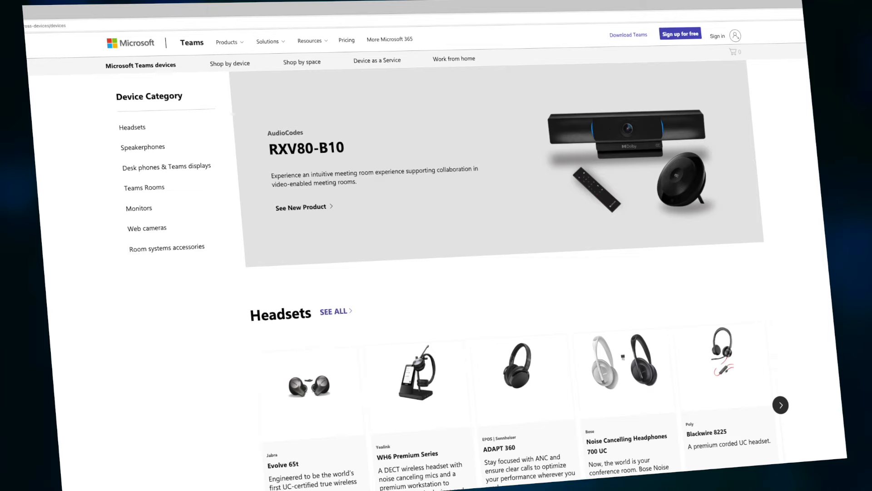
Scroll past headsets, speakerphones and desk phones to the Teams Rooms and monitors listings
scroll(437, 272, down, 1)
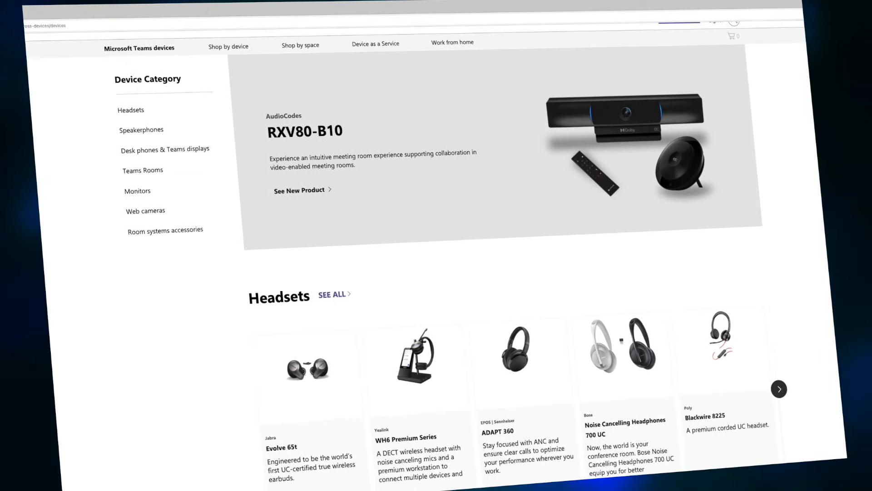
scroll(436, 272, down, 5)
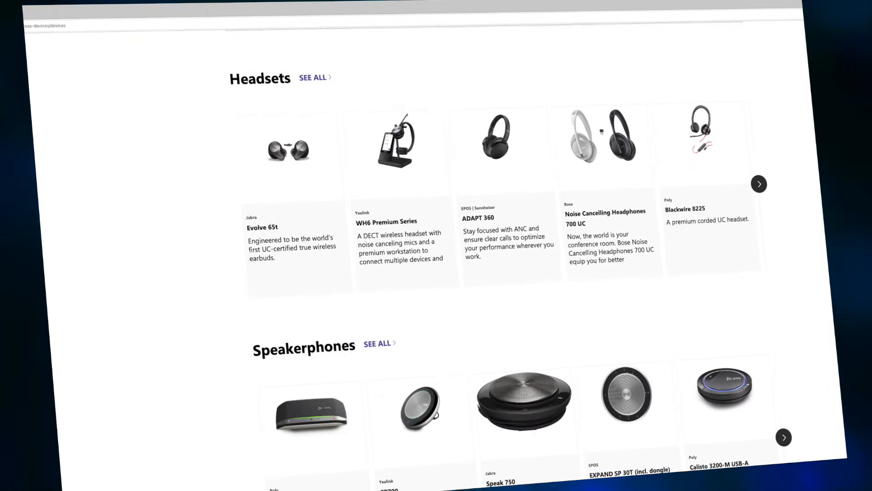
scroll(436, 273, down, 4)
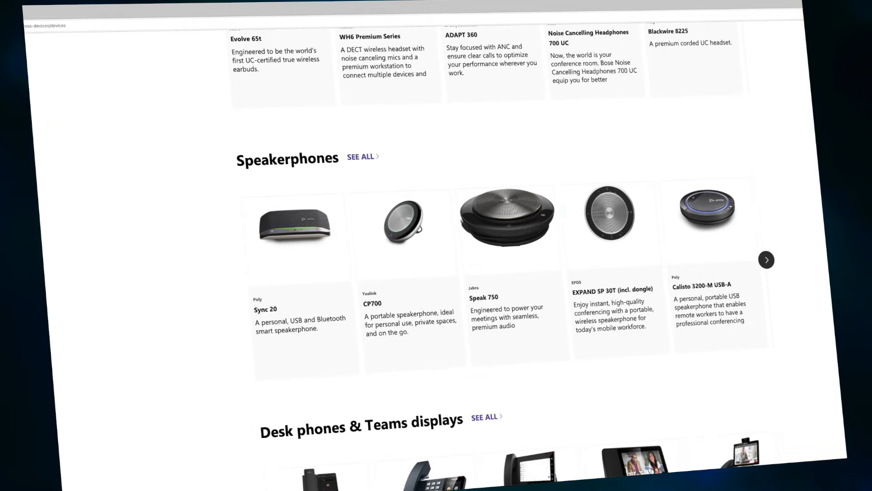
scroll(436, 273, down, 6)
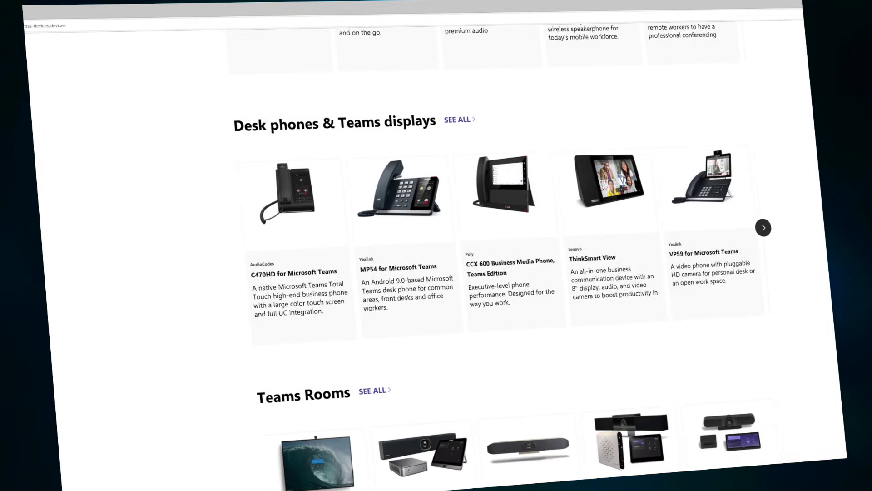
scroll(436, 272, down, 4)
scroll(437, 272, down, 4)
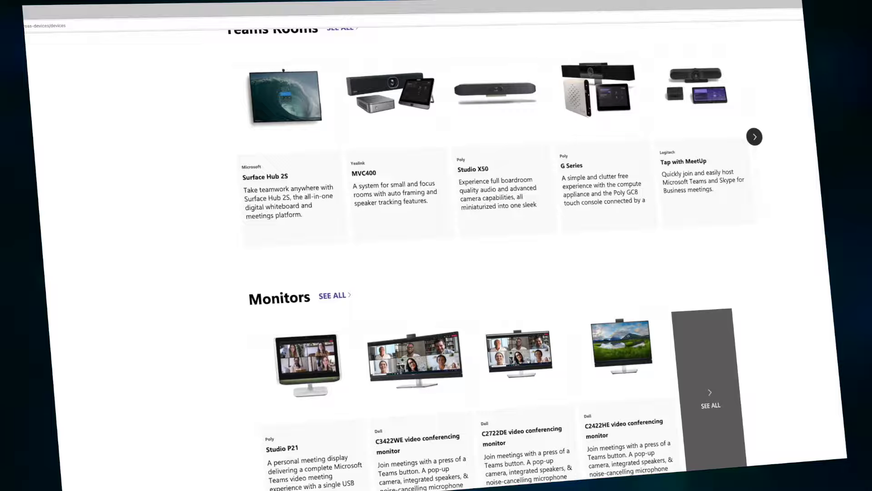